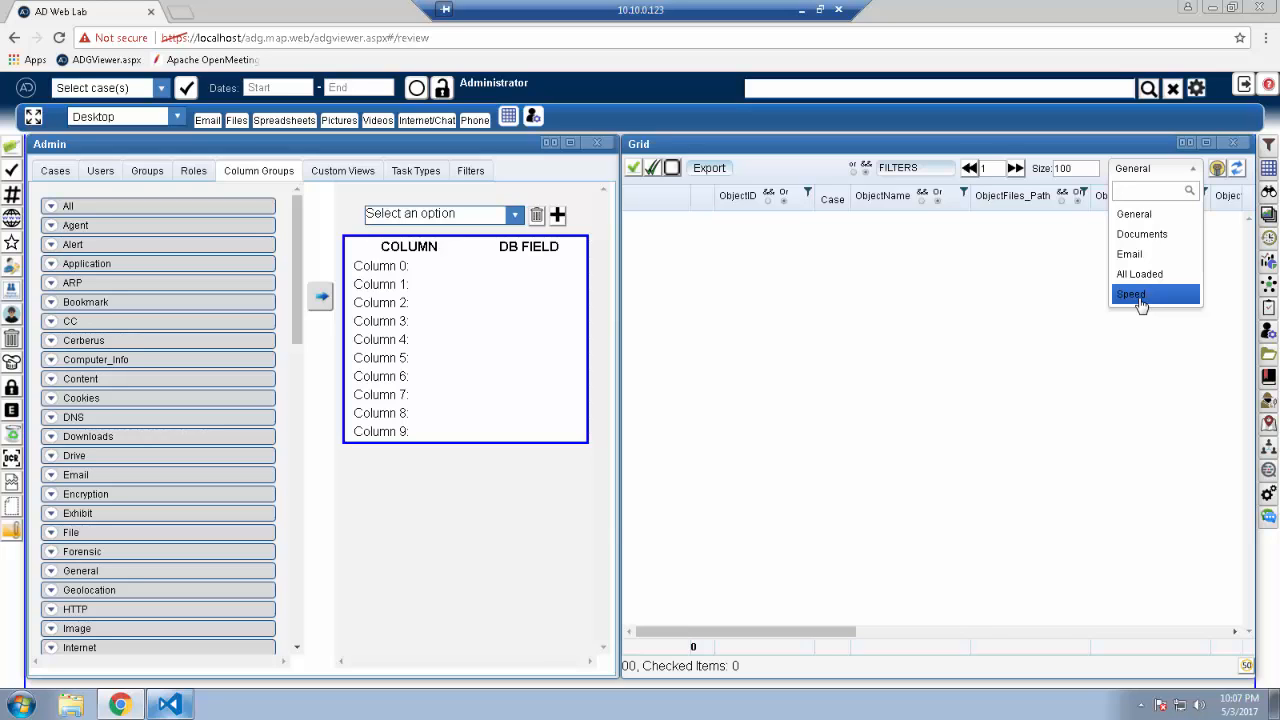
Step: Select all 30 File fields, fill Columns 0–9 with them, and begin a new column group
{"action": "left_click", "coordinate": [1008, 297]}
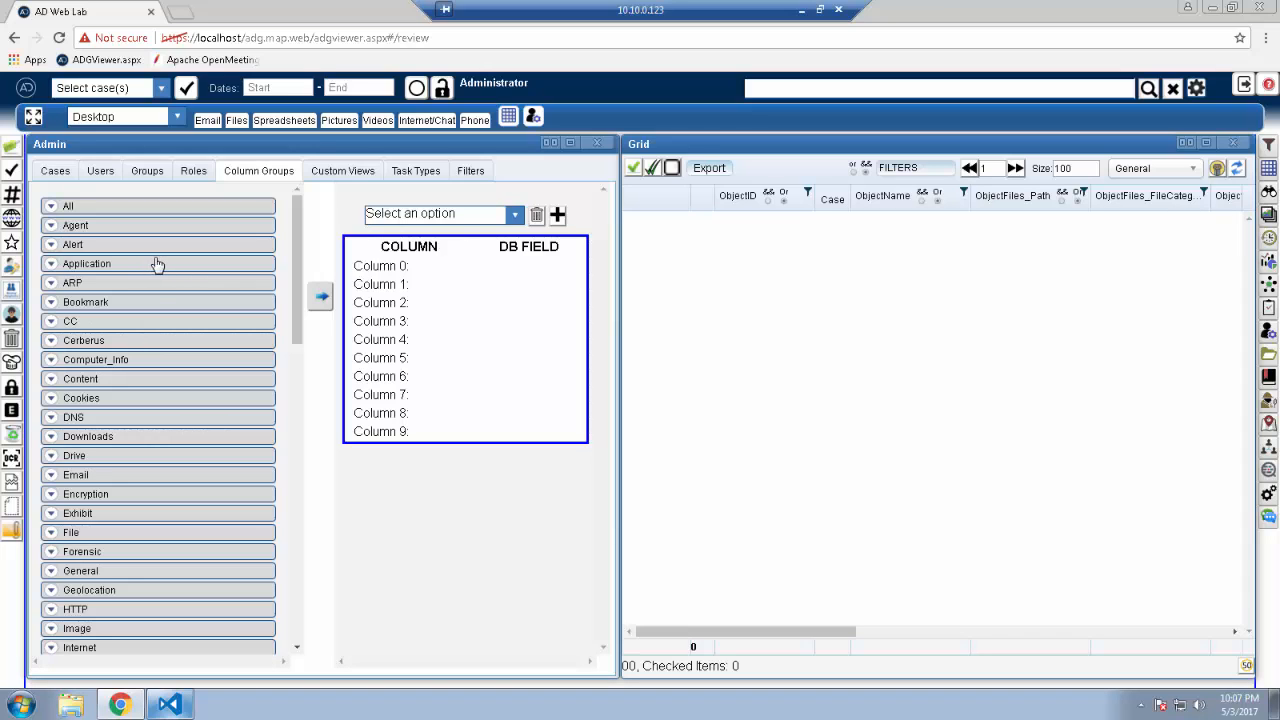
{"action": "left_click", "coordinate": [51, 537]}
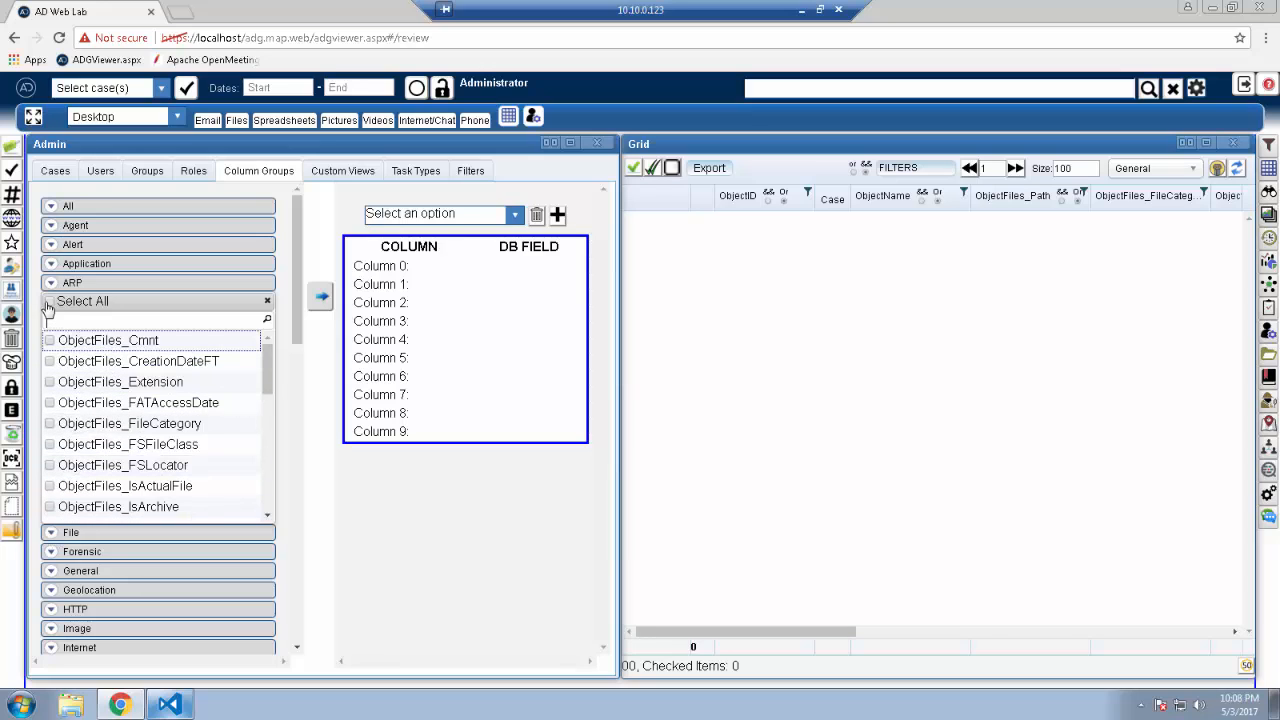
{"action": "left_click", "coordinate": [48, 302]}
{"action": "left_click", "coordinate": [321, 300]}
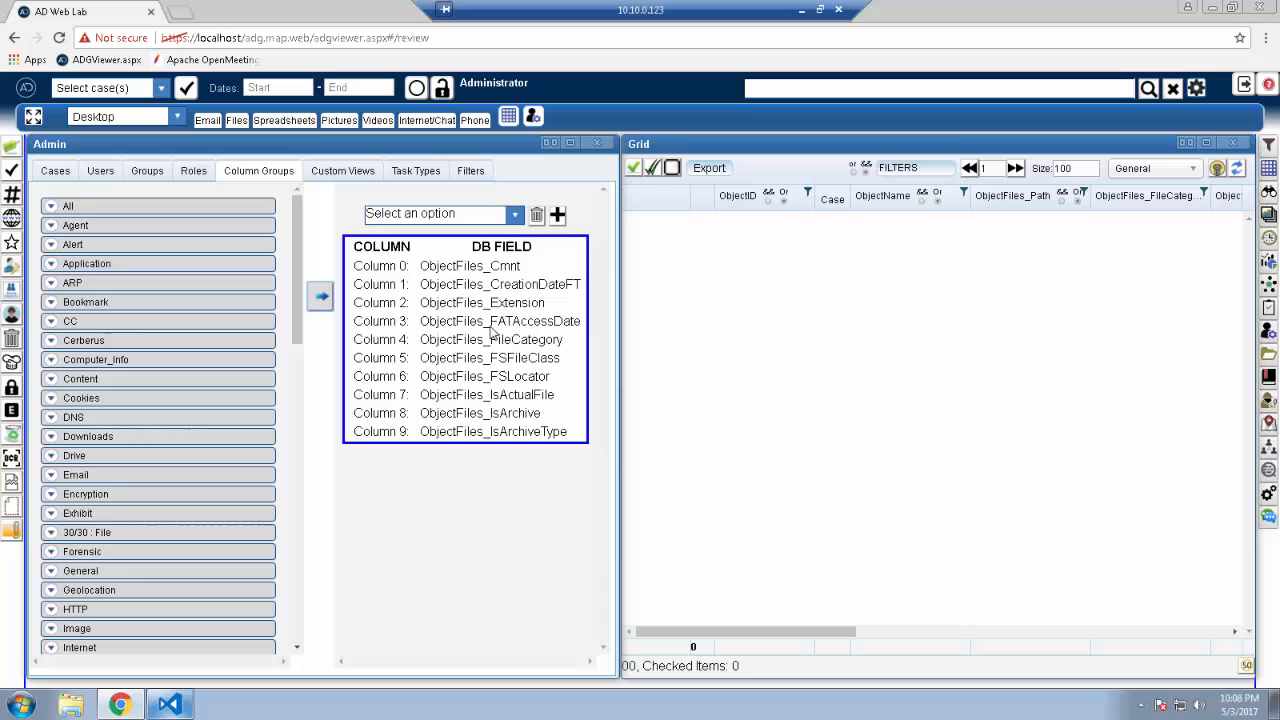
{"action": "left_click", "coordinate": [558, 216]}
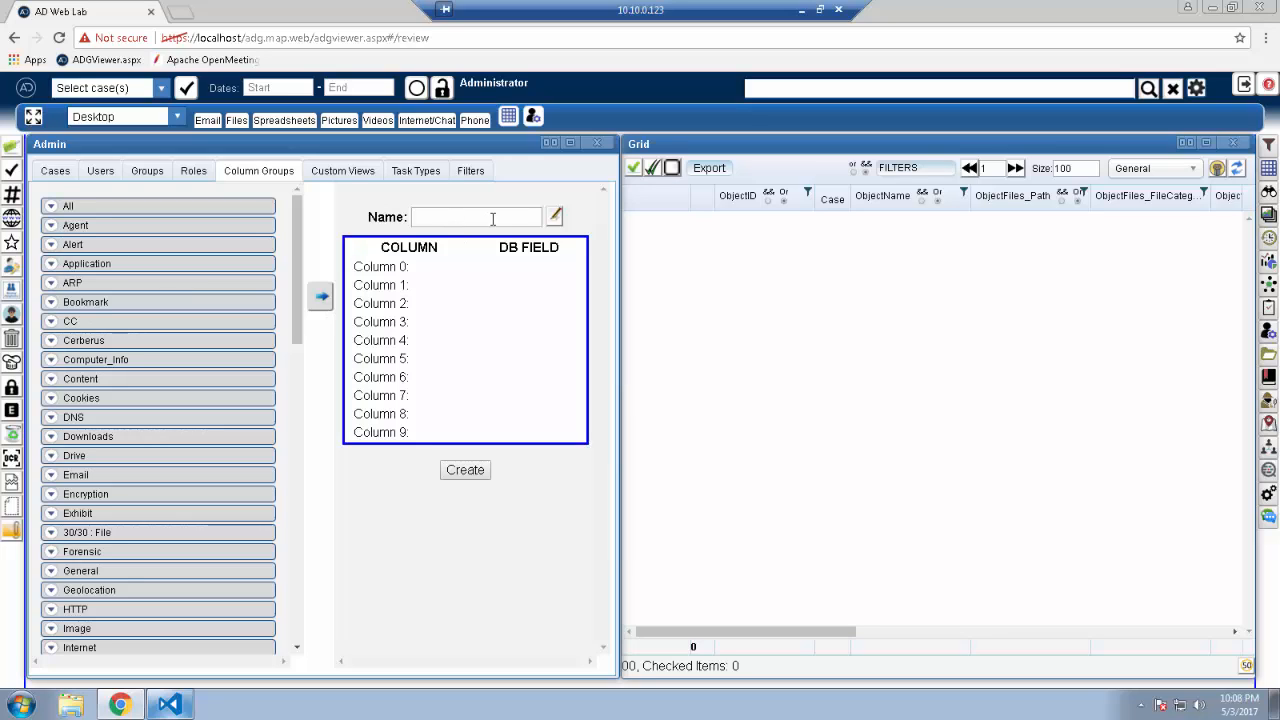
Step: Create column group 'file junk' with Columns 0–9 set to ObjectFiles_Cmnt through ObjectFiles_IsArchiveType
{"action": "left_click", "coordinate": [555, 217]}
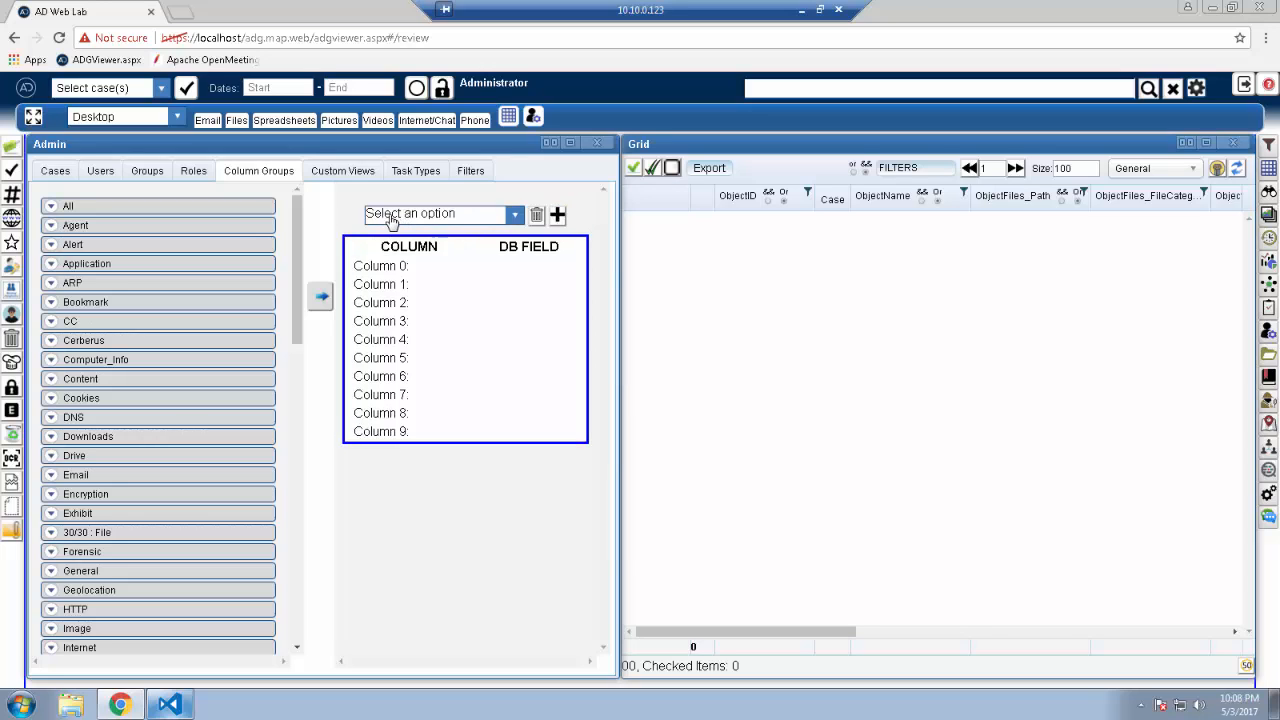
{"action": "left_click", "coordinate": [557, 216]}
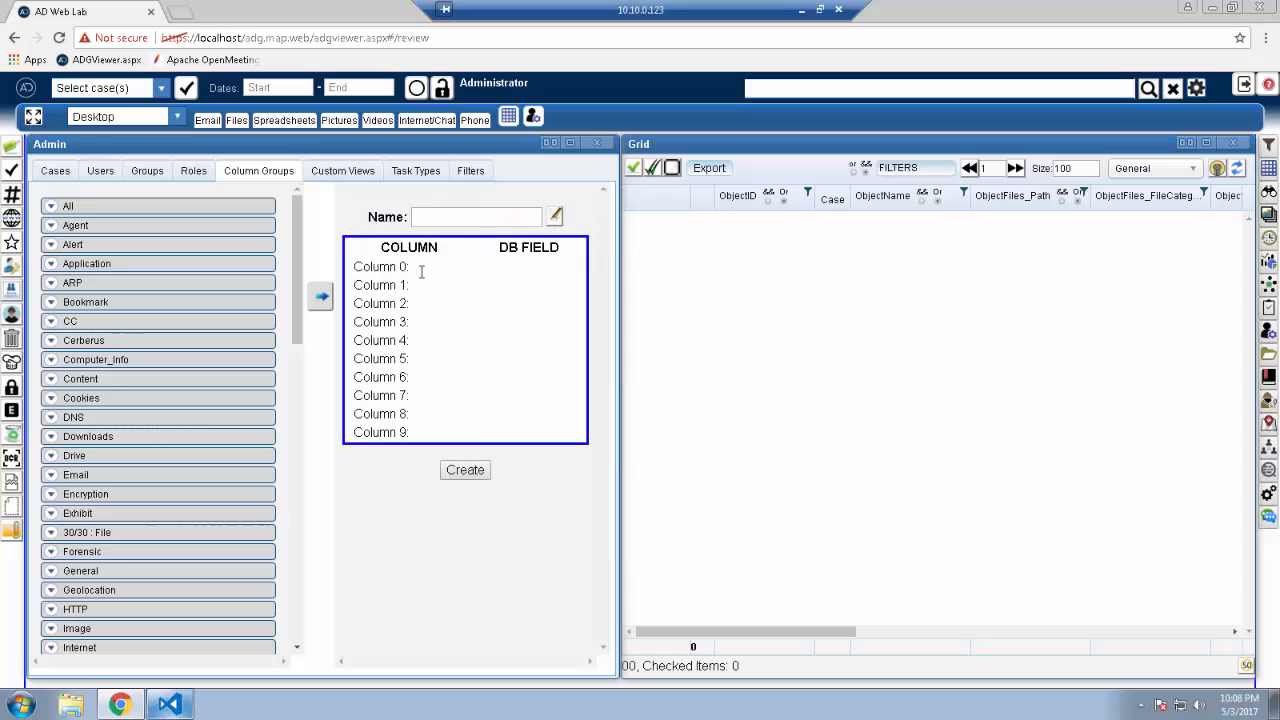
{"action": "left_click", "coordinate": [321, 296]}
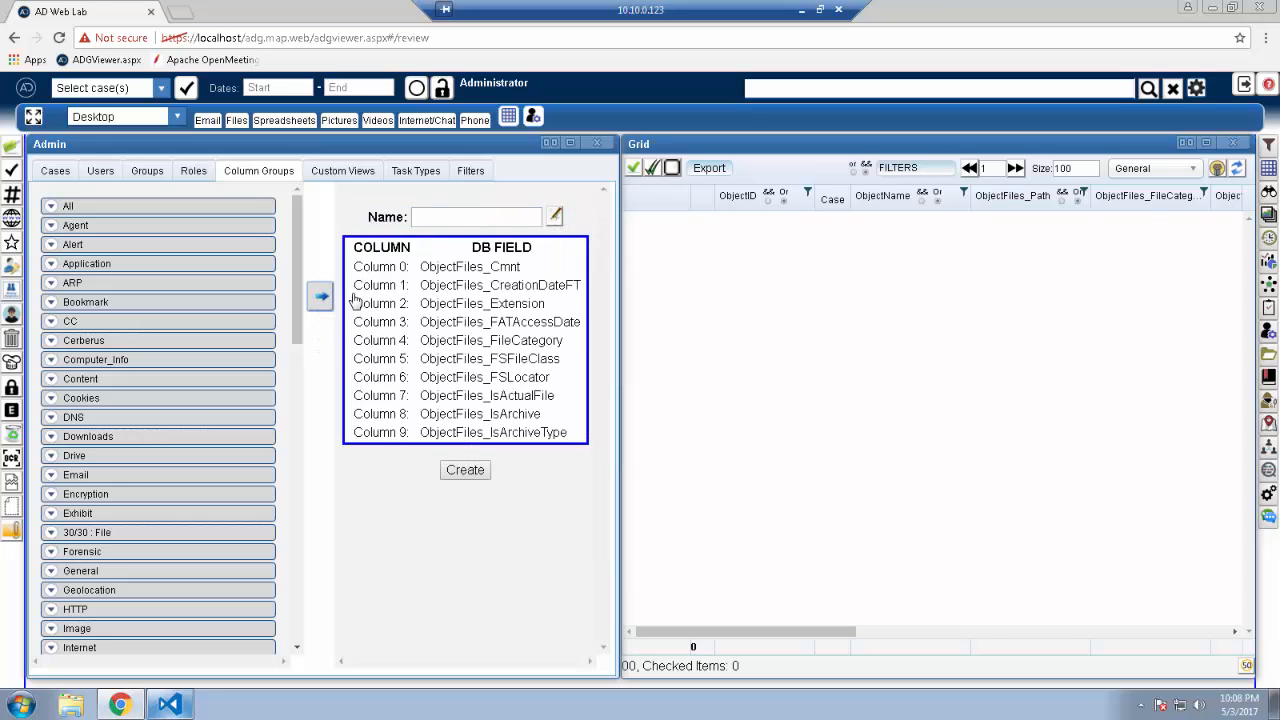
{"action": "left_click", "coordinate": [453, 218]}
{"action": "type", "text": "file junk"}
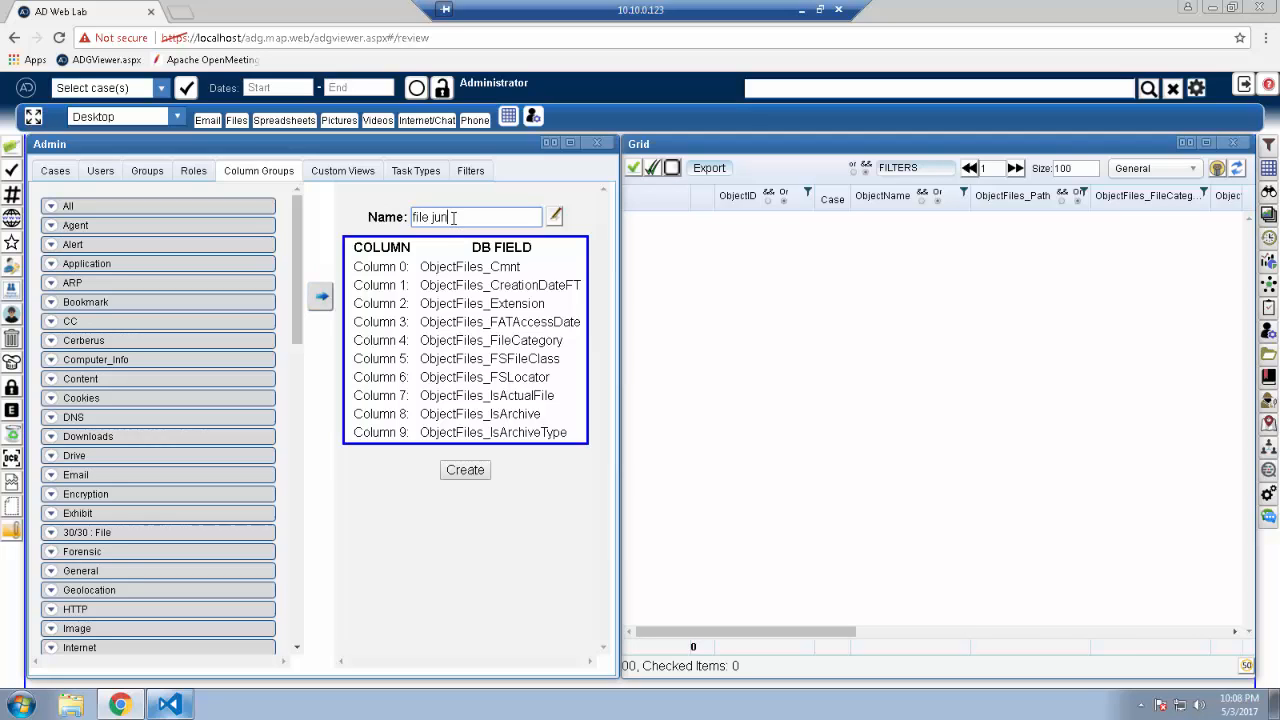
{"action": "left_click", "coordinate": [463, 471]}
Step: Load the mantooth case into the grid
{"action": "left_click", "coordinate": [1192, 170]}
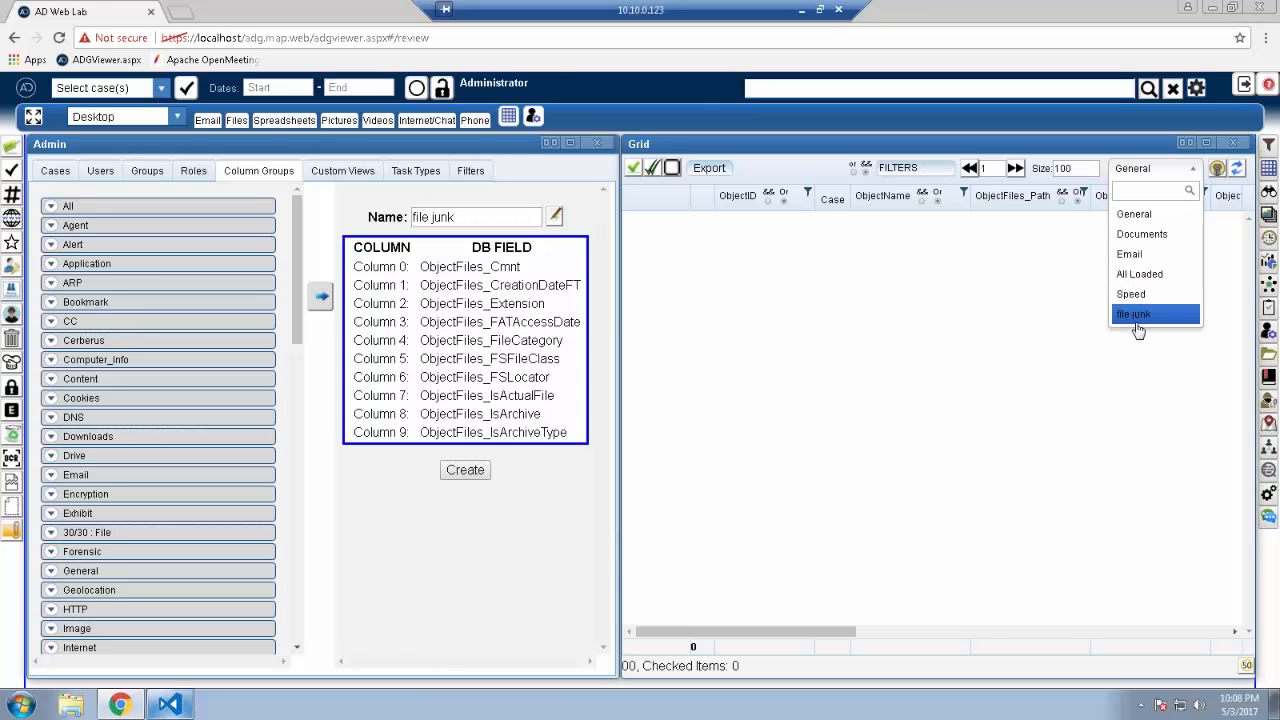
{"action": "left_click", "coordinate": [162, 91]}
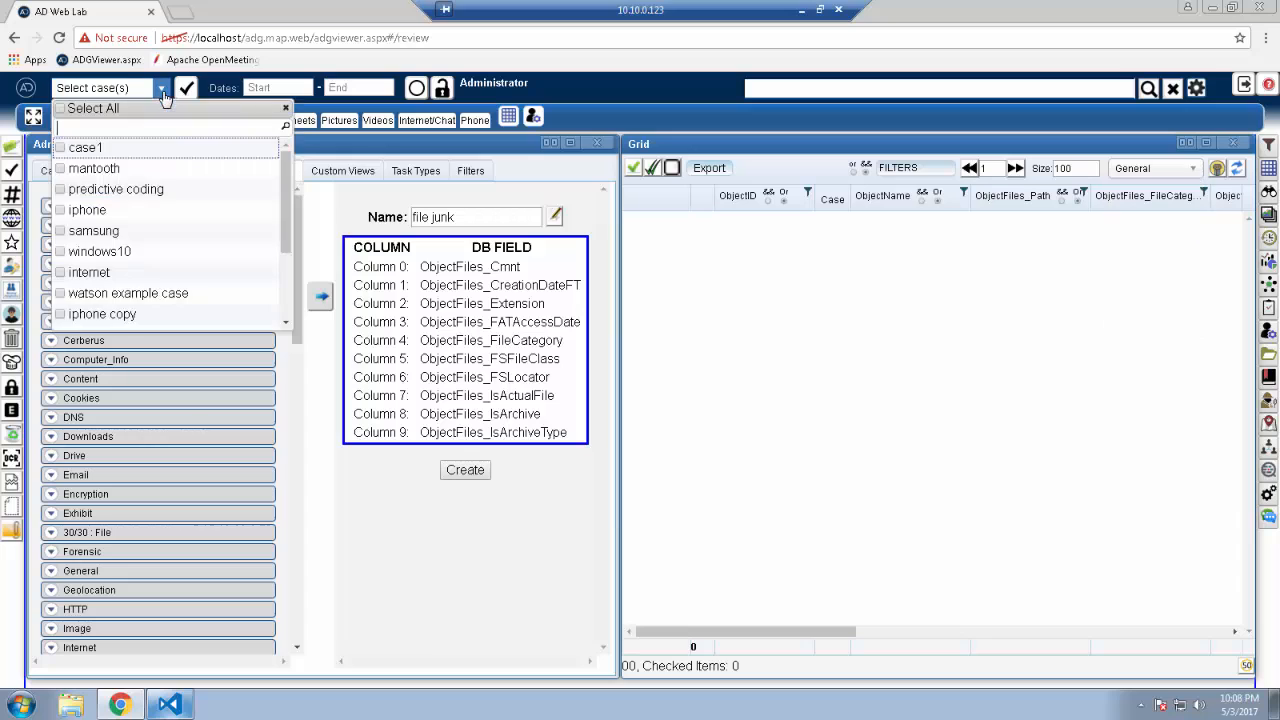
{"action": "left_click", "coordinate": [108, 168]}
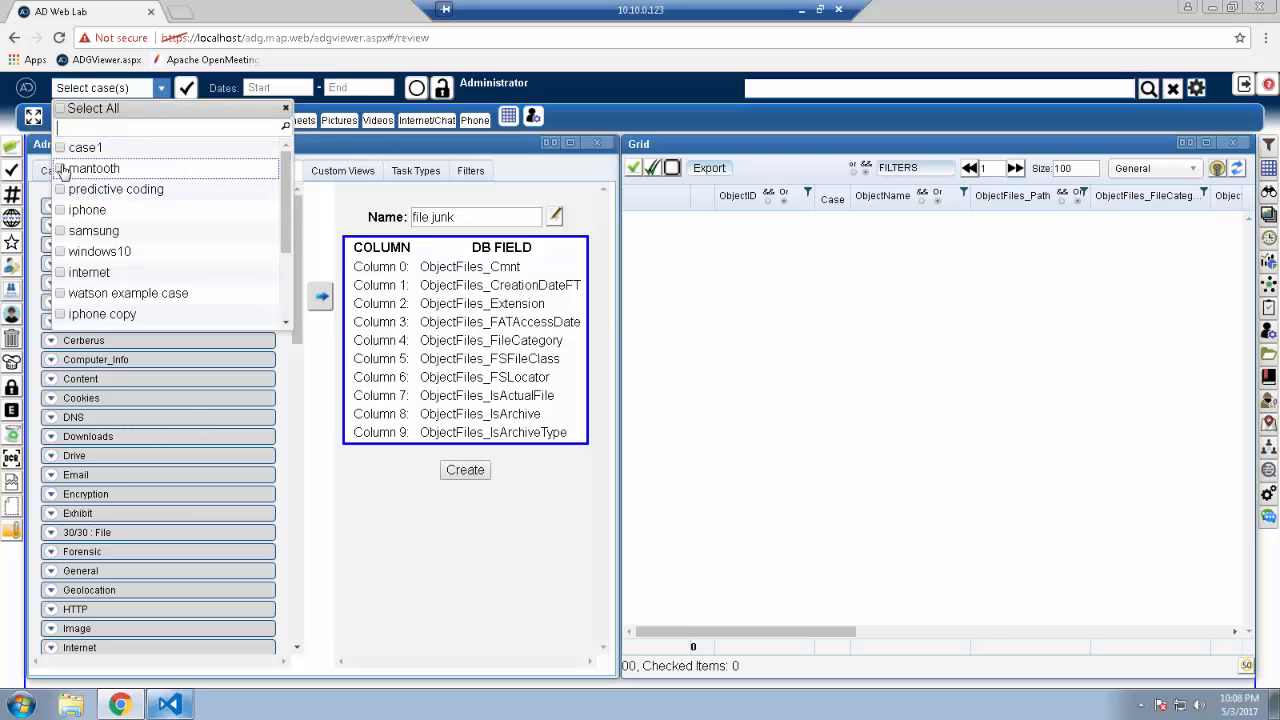
{"action": "left_click", "coordinate": [185, 91]}
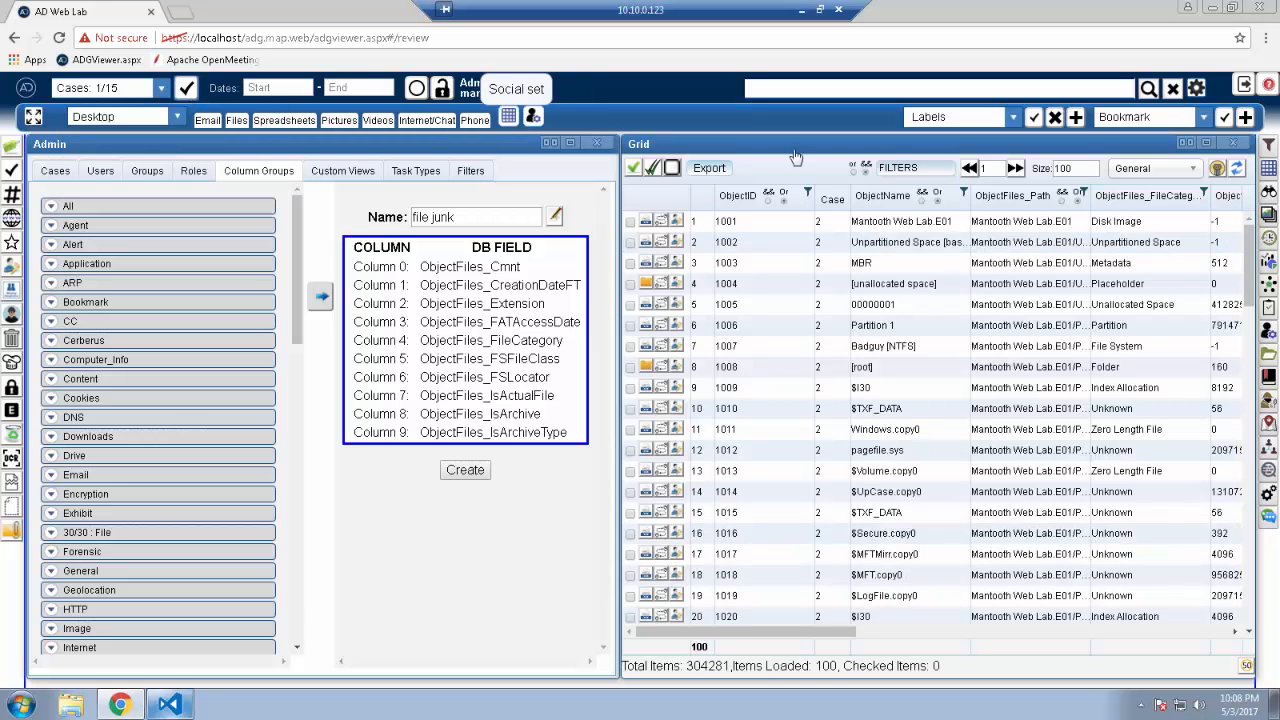
Step: Switch the grid to the file junk column layout
{"action": "left_click", "coordinate": [1191, 173]}
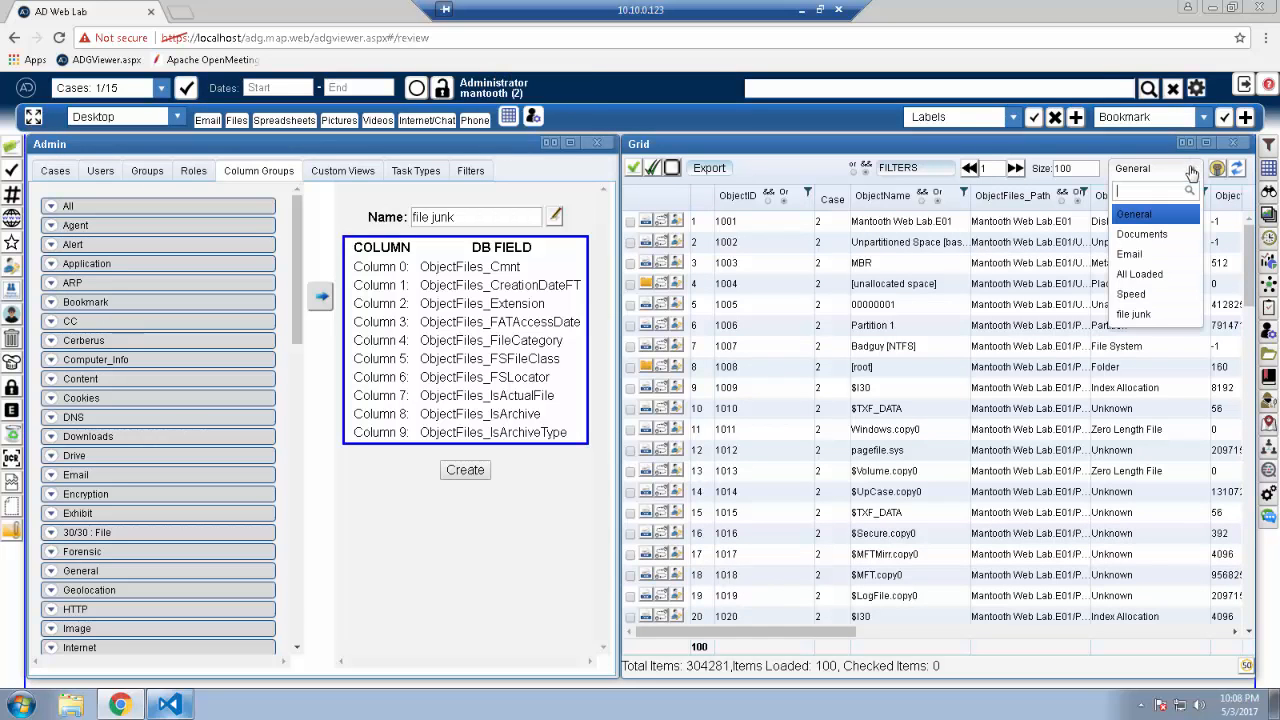
{"action": "left_click", "coordinate": [1150, 316]}
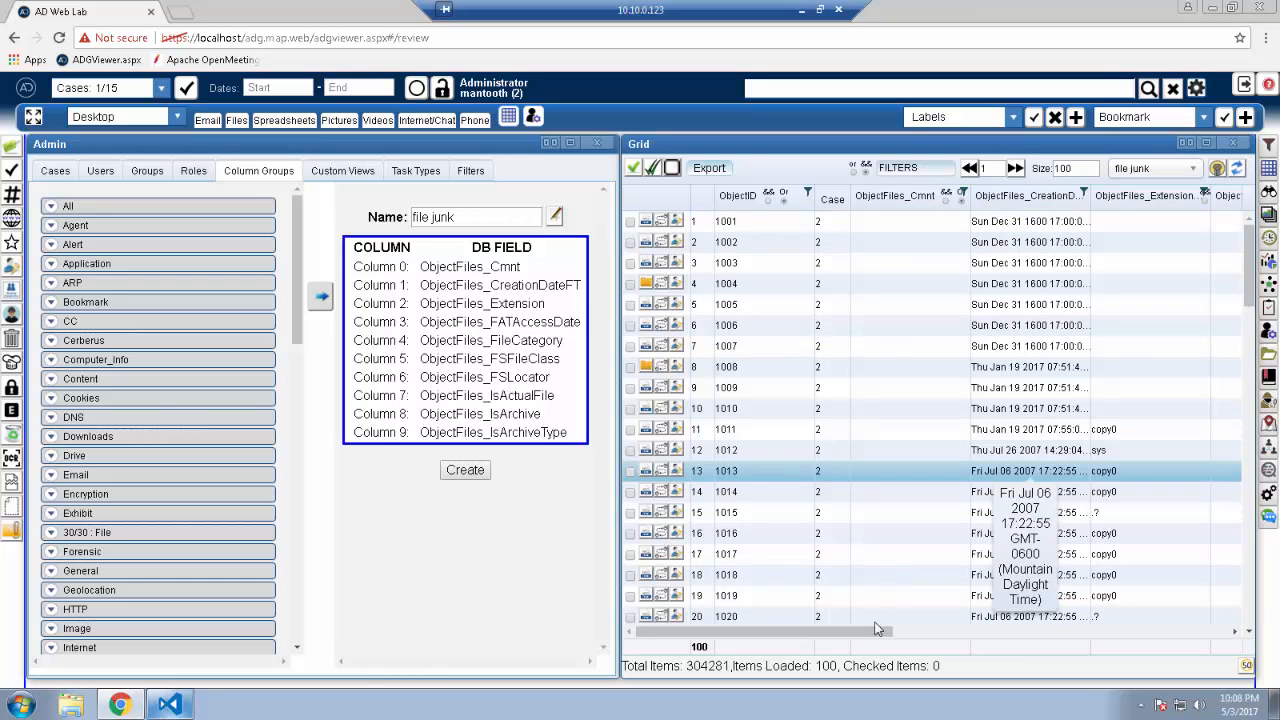
{"action": "mouse_move", "coordinate": [872, 632]}
{"action": "left_mouse_down"}
{"action": "mouse_move", "coordinate": [1198, 632]}
{"action": "mouse_move", "coordinate": [868, 632]}
{"action": "left_mouse_up"}
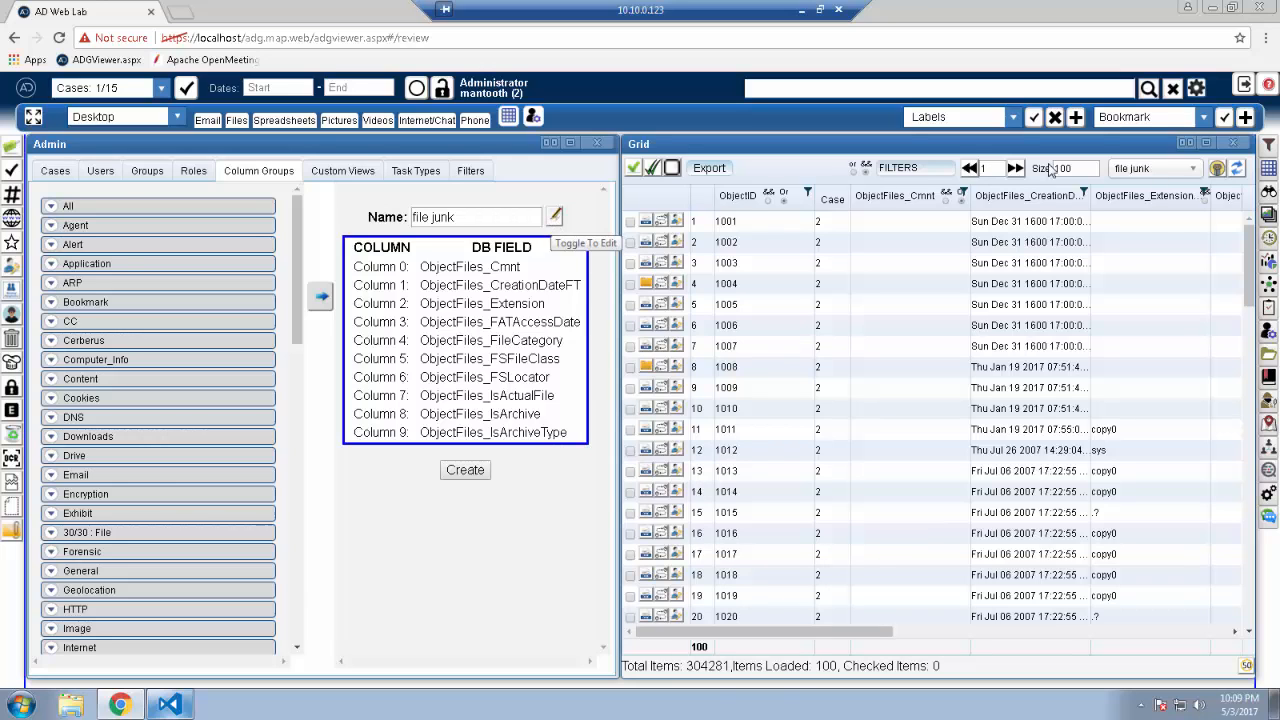
Step: Return the grid to General columns, delete the file junk group, and begin a new group
{"action": "left_click", "coordinate": [1190, 172]}
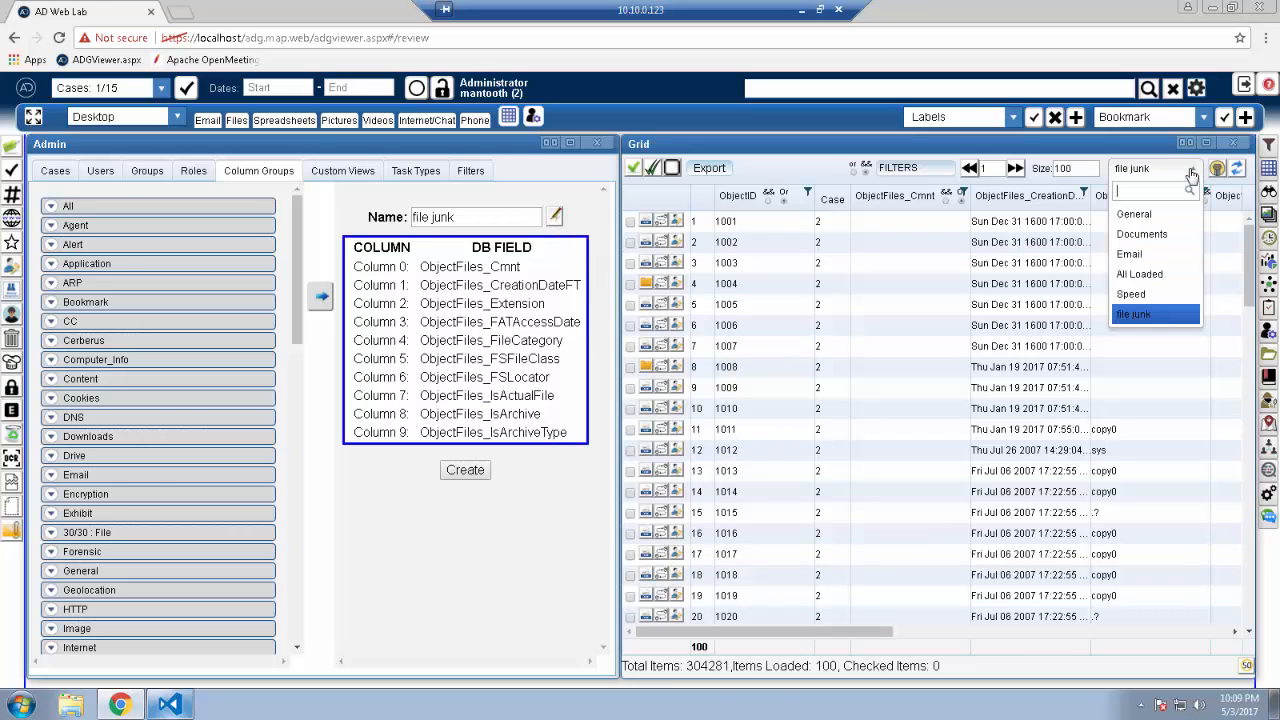
{"action": "left_click", "coordinate": [1154, 220]}
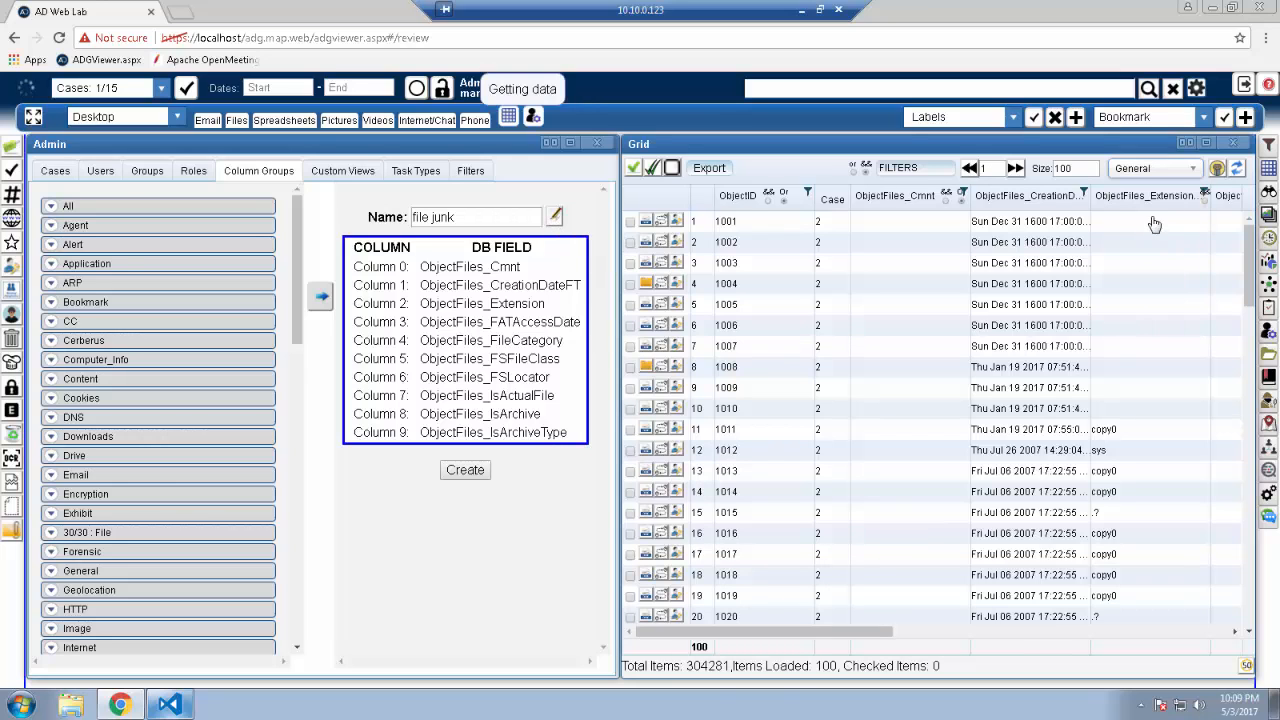
{"action": "left_click", "coordinate": [555, 218]}
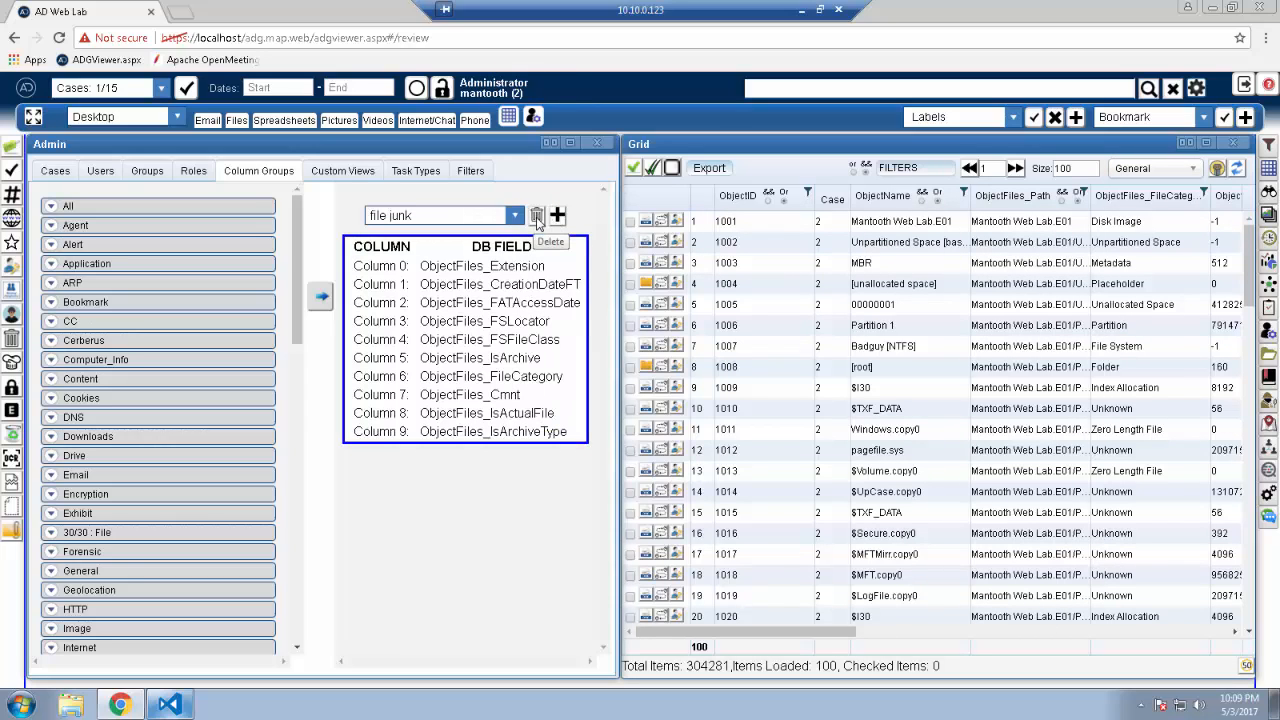
{"action": "left_click", "coordinate": [537, 217]}
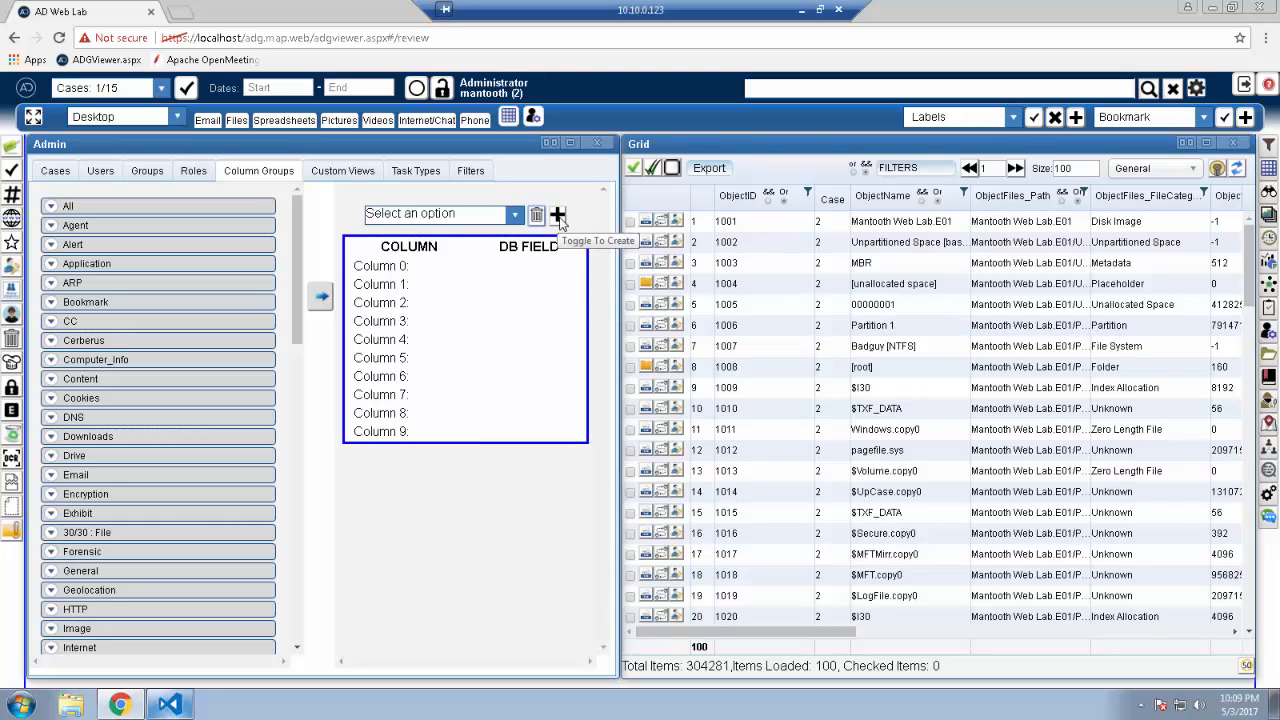
{"action": "left_click", "coordinate": [558, 217]}
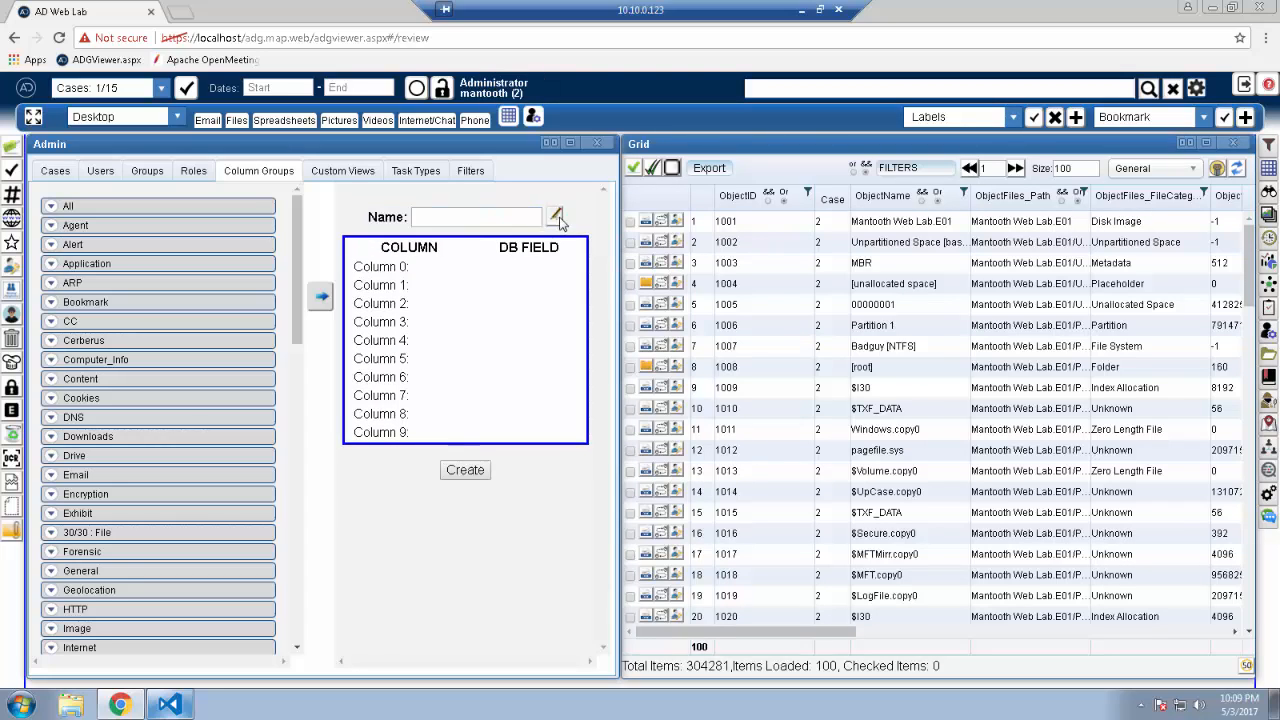
Step: Create column group 'again' with ten ObjectFiles fields and confirm it appears among grid views
{"action": "left_click", "coordinate": [1184, 172]}
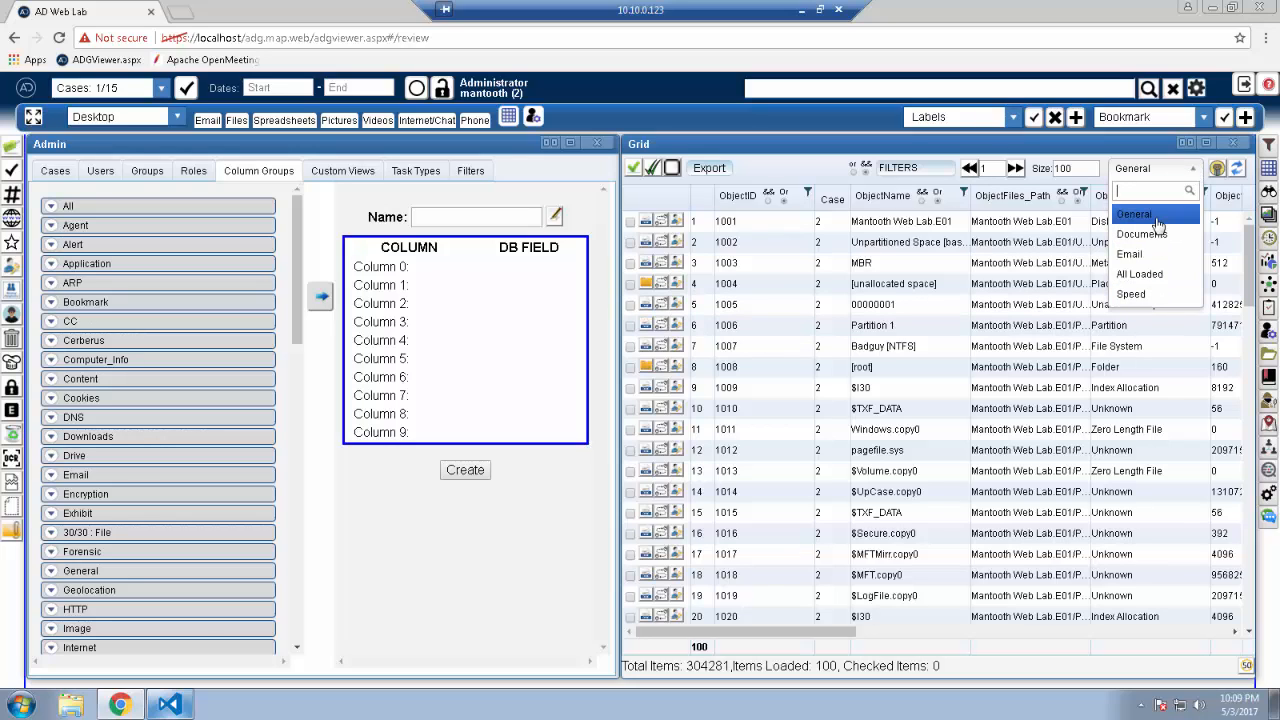
{"action": "left_click", "coordinate": [485, 217]}
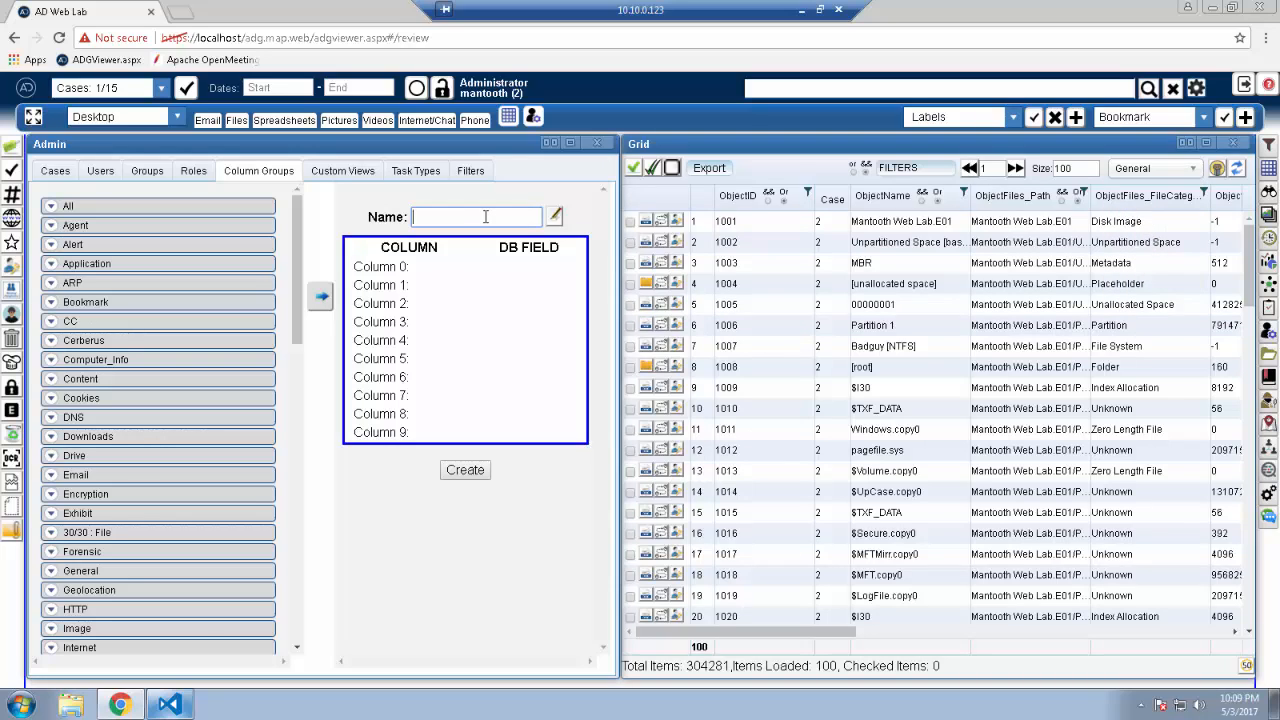
{"action": "type", "text": "on"}
{"action": "type", "text": "gain"}
{"action": "left_click", "coordinate": [321, 296]}
{"action": "left_click", "coordinate": [466, 471]}
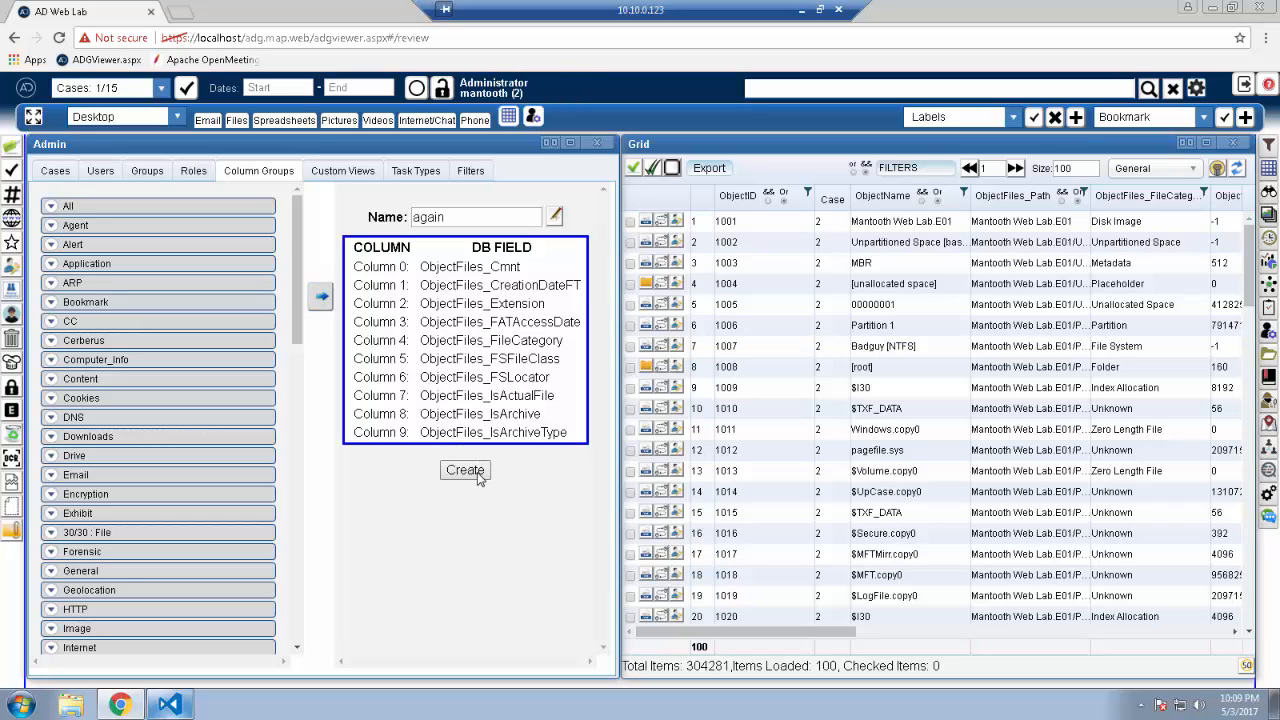
{"action": "left_click", "coordinate": [1190, 169]}
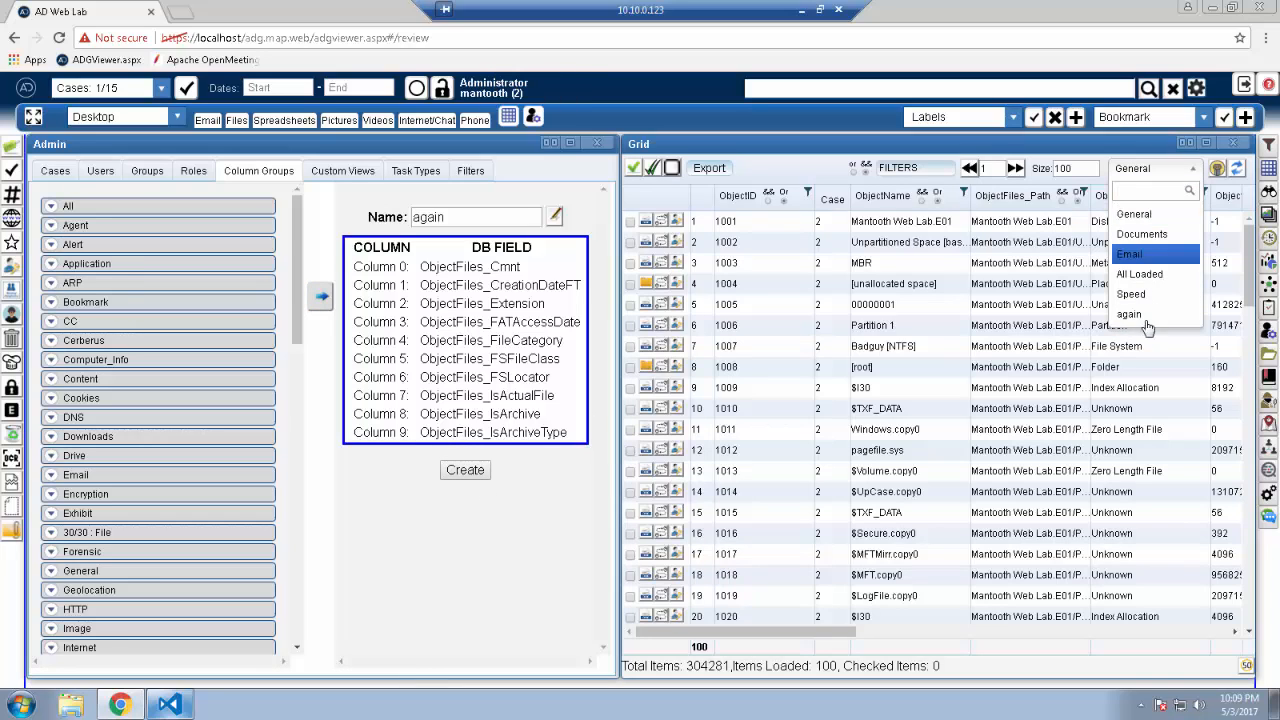
Step: Edit role 1003 afddf so its Columns multiselect includes the again column group
{"action": "left_click", "coordinate": [194, 174]}
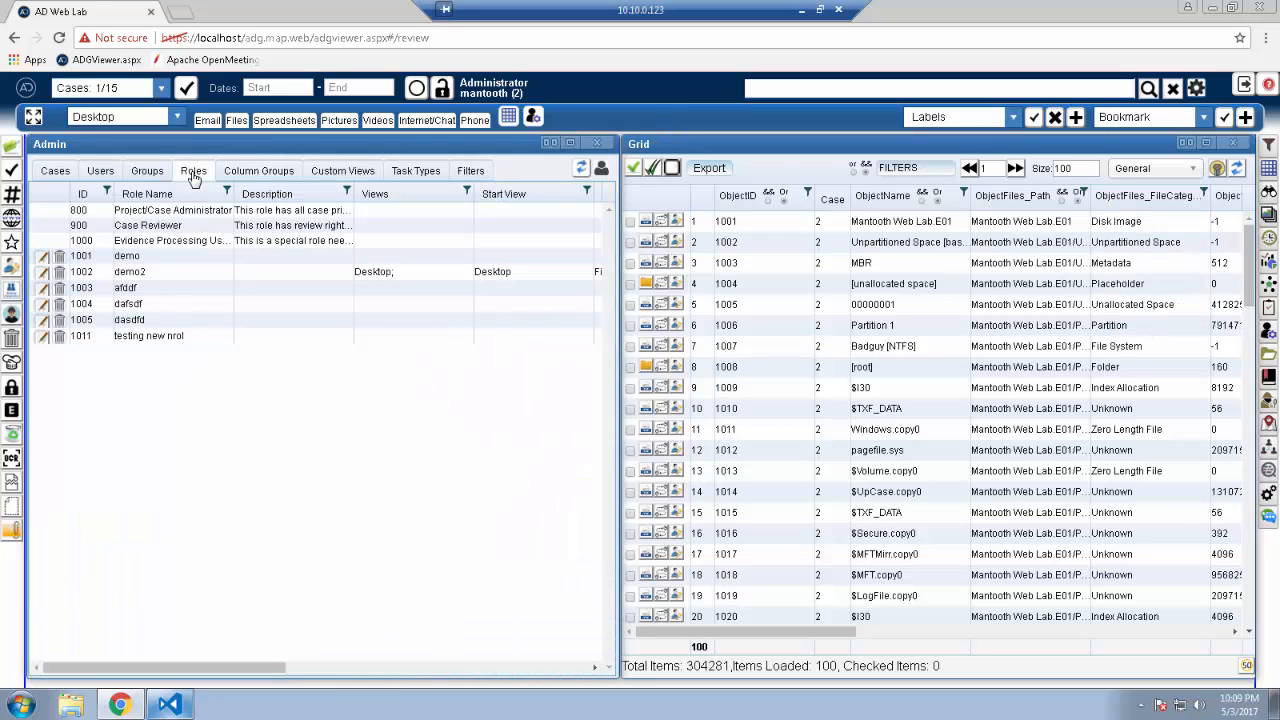
{"action": "left_click", "coordinate": [56, 291]}
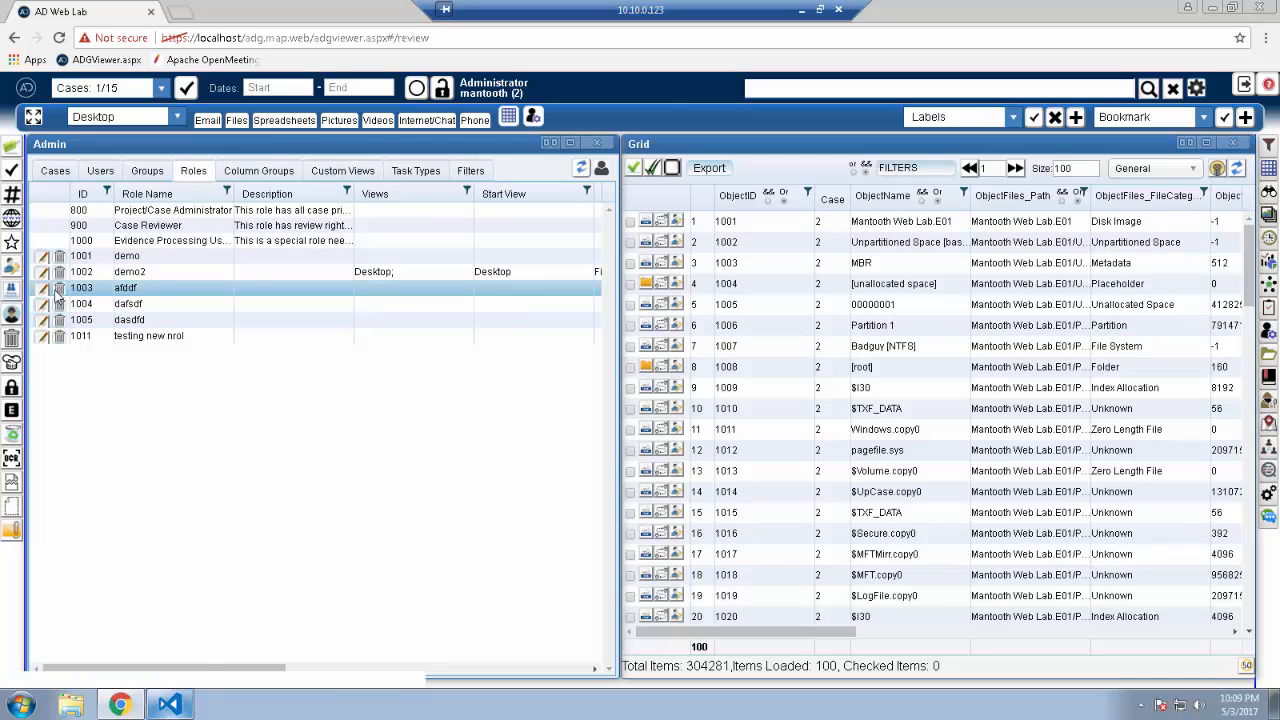
{"action": "left_click", "coordinate": [43, 289]}
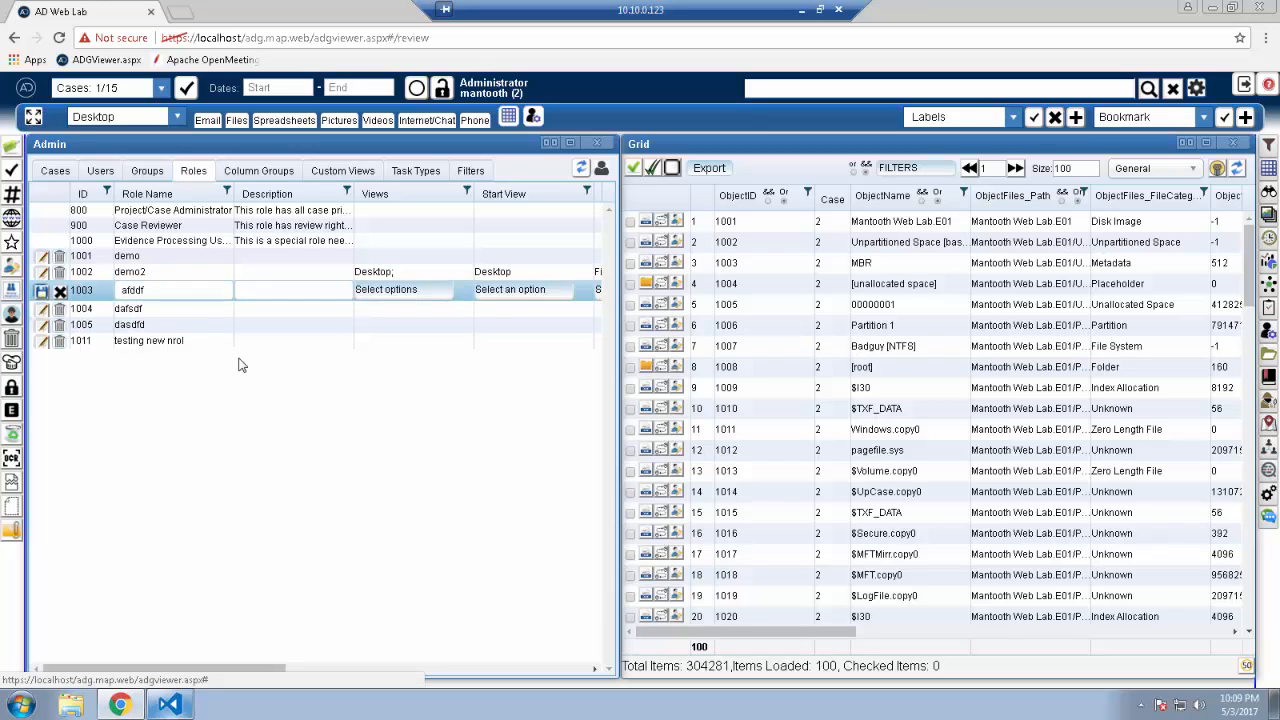
{"action": "left_click_drag", "start_coordinate": [230, 671], "coordinate": [572, 676]}
{"action": "left_click", "coordinate": [437, 292]}
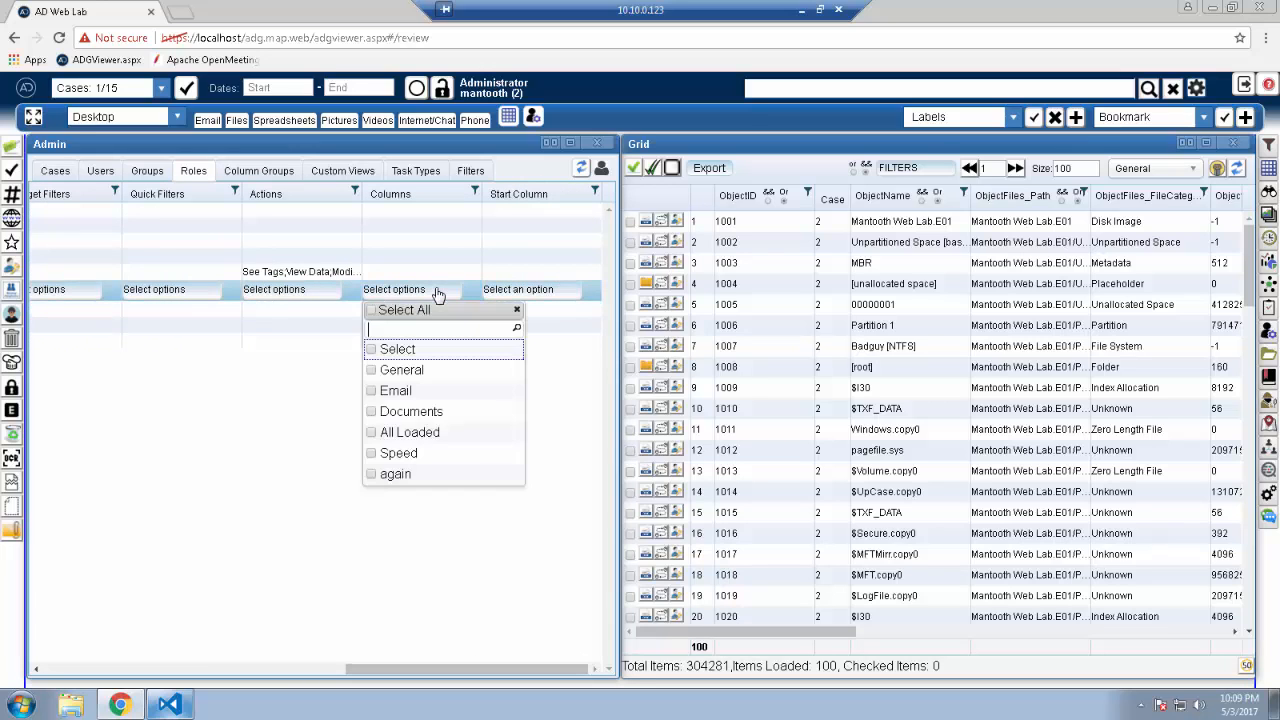
{"action": "left_click", "coordinate": [373, 476]}
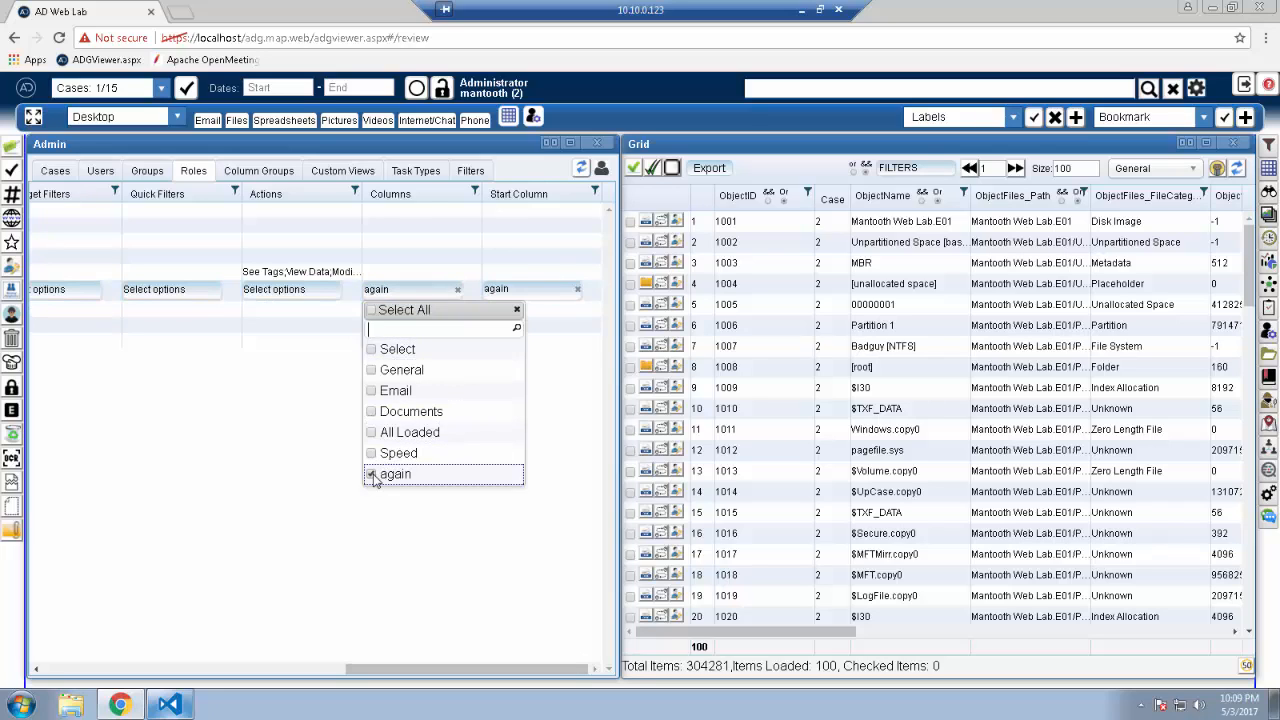
{"action": "left_click", "coordinate": [517, 315]}
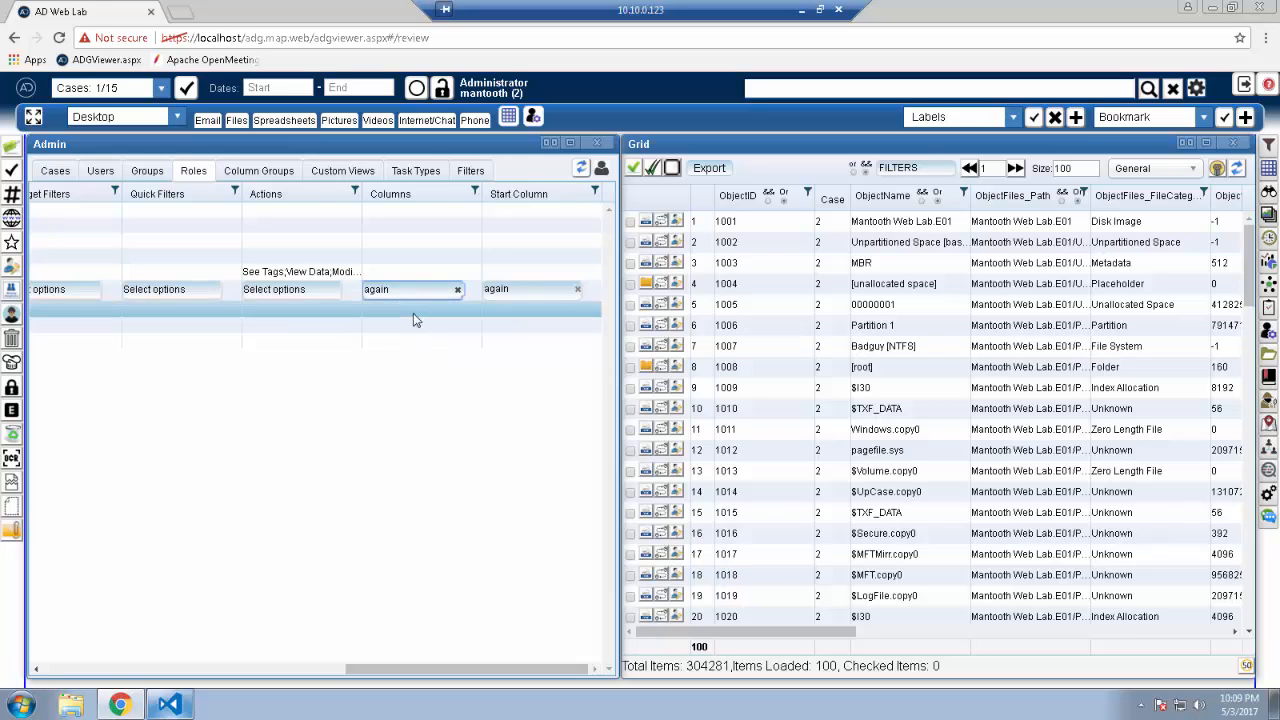
Step: Check the grid's views, then cancel editing role 1003 afddf
{"action": "left_click", "coordinate": [1190, 170]}
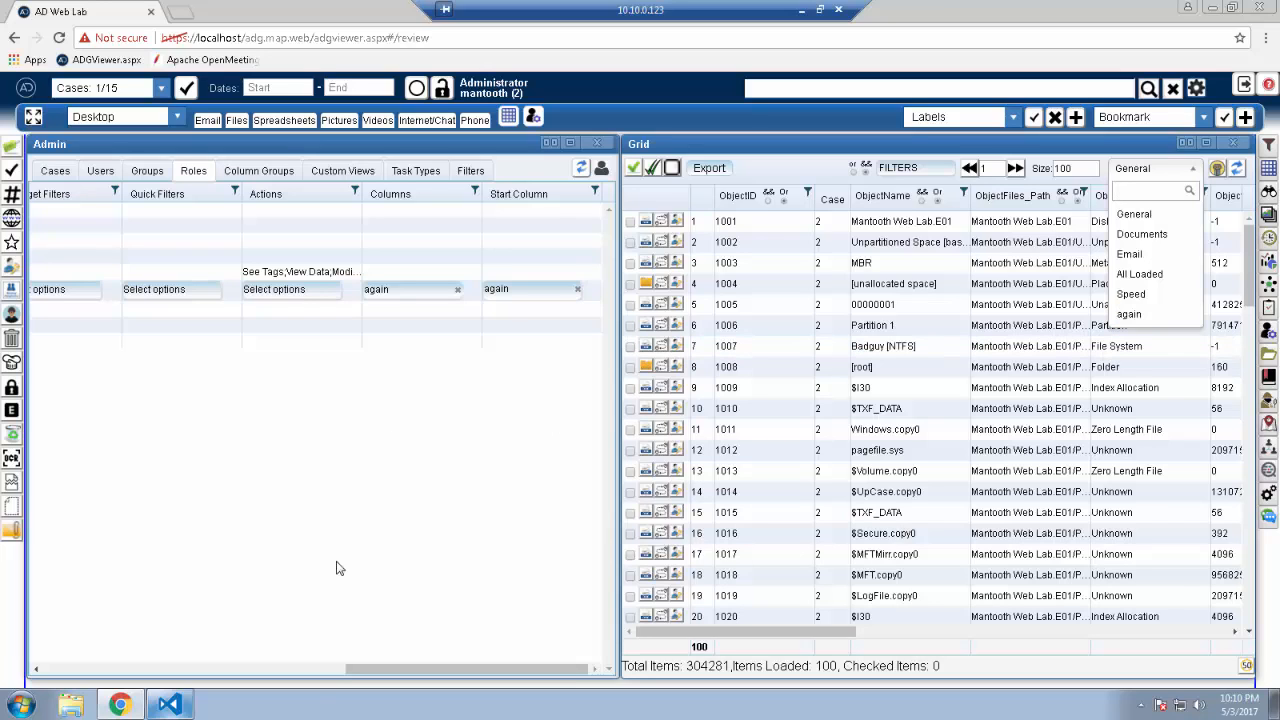
{"action": "left_click_drag", "start_coordinate": [410, 668], "coordinate": [74, 668]}
{"action": "left_click", "coordinate": [60, 291]}
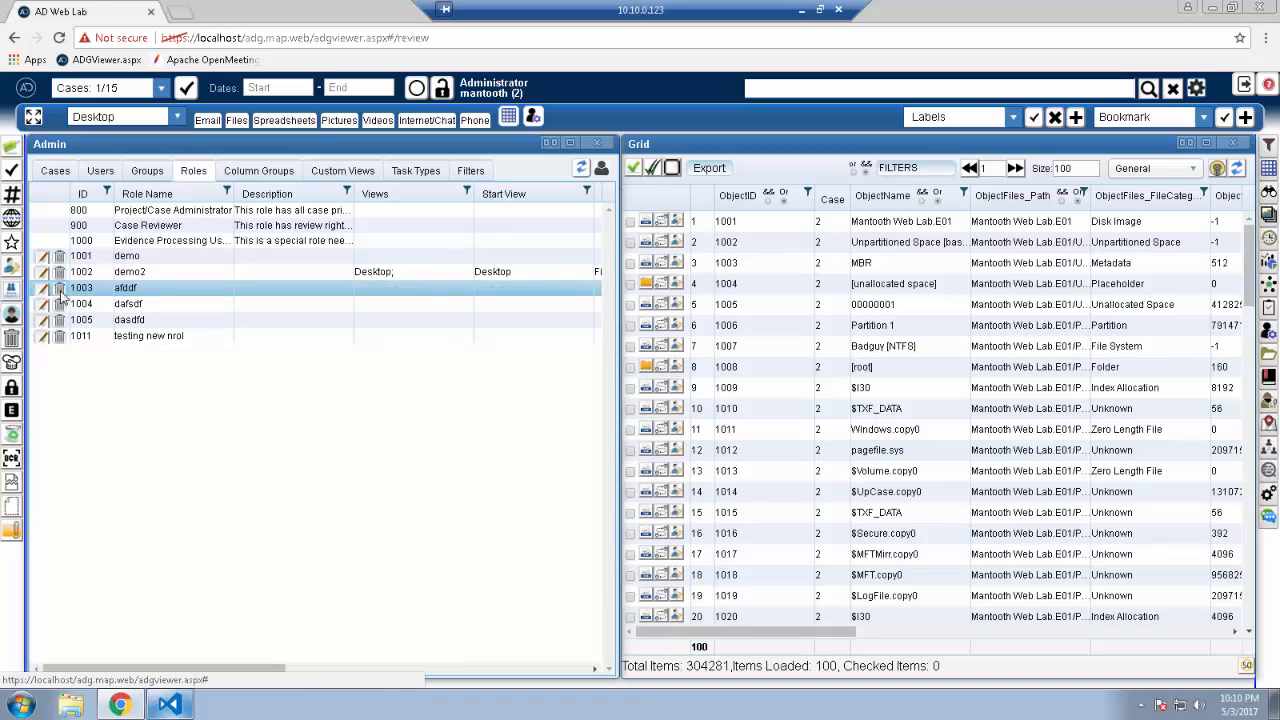
Step: In Column Groups, clear all fields, search 'delete', and choose only ObjectFiles_IsDeleted
{"action": "left_click", "coordinate": [259, 170]}
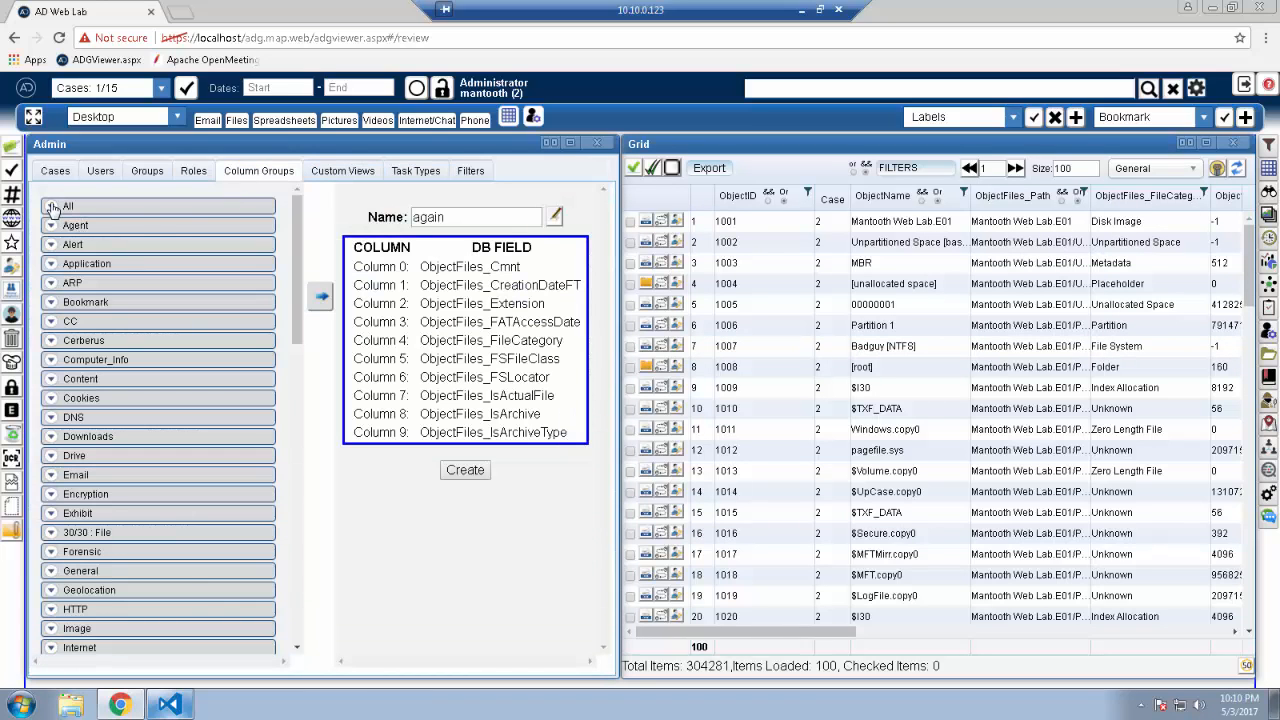
{"action": "left_click", "coordinate": [51, 222]}
{"action": "left_click", "coordinate": [50, 226]}
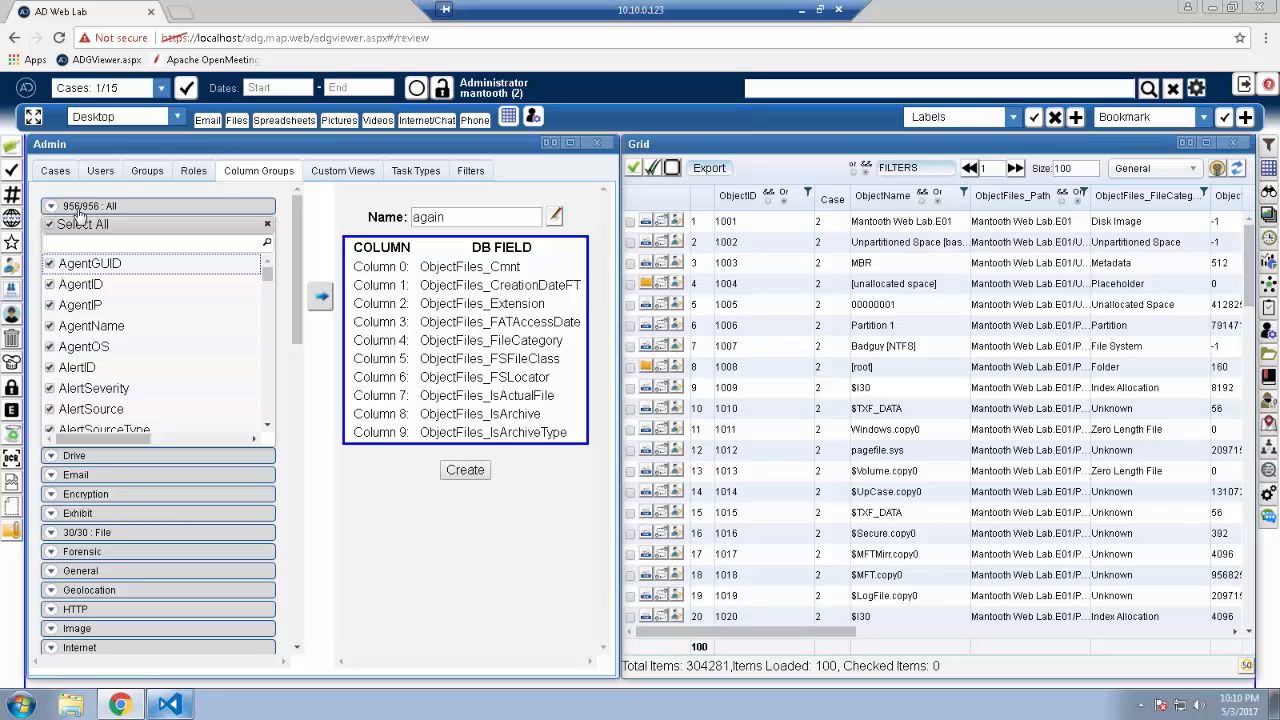
{"action": "left_click", "coordinate": [70, 224]}
{"action": "type", "text": "delete"}
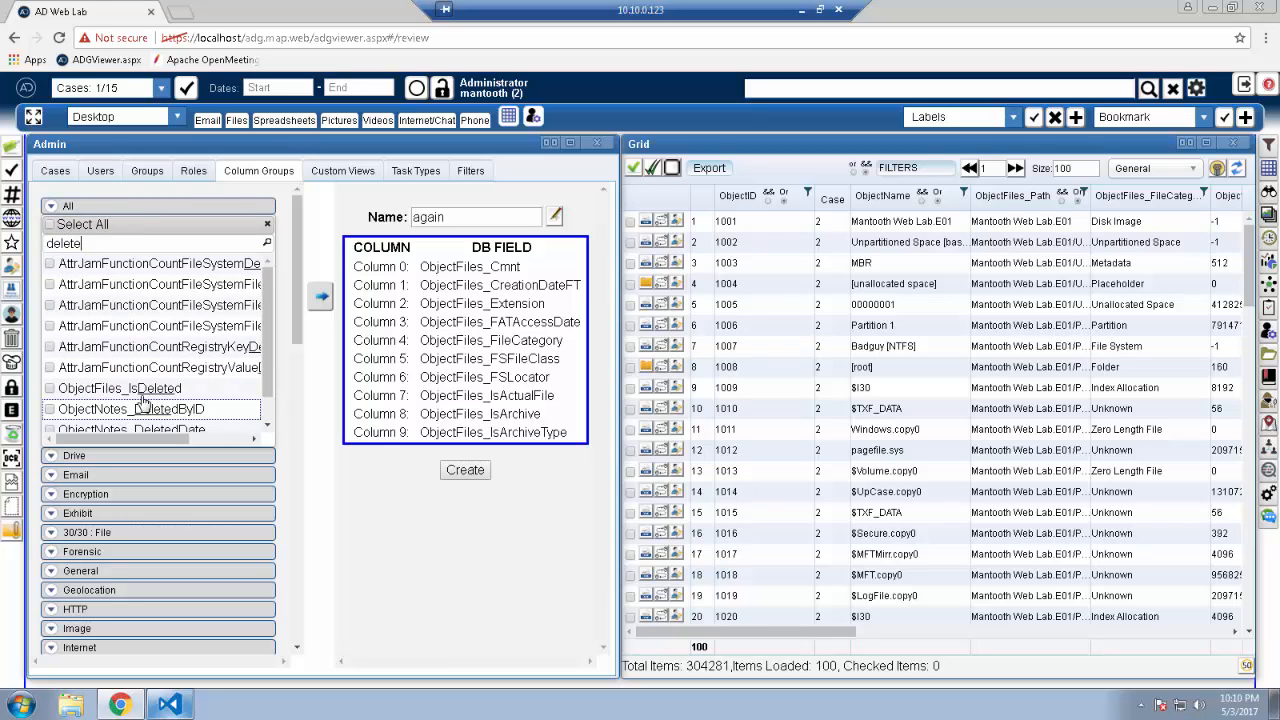
{"action": "left_click", "coordinate": [49, 388]}
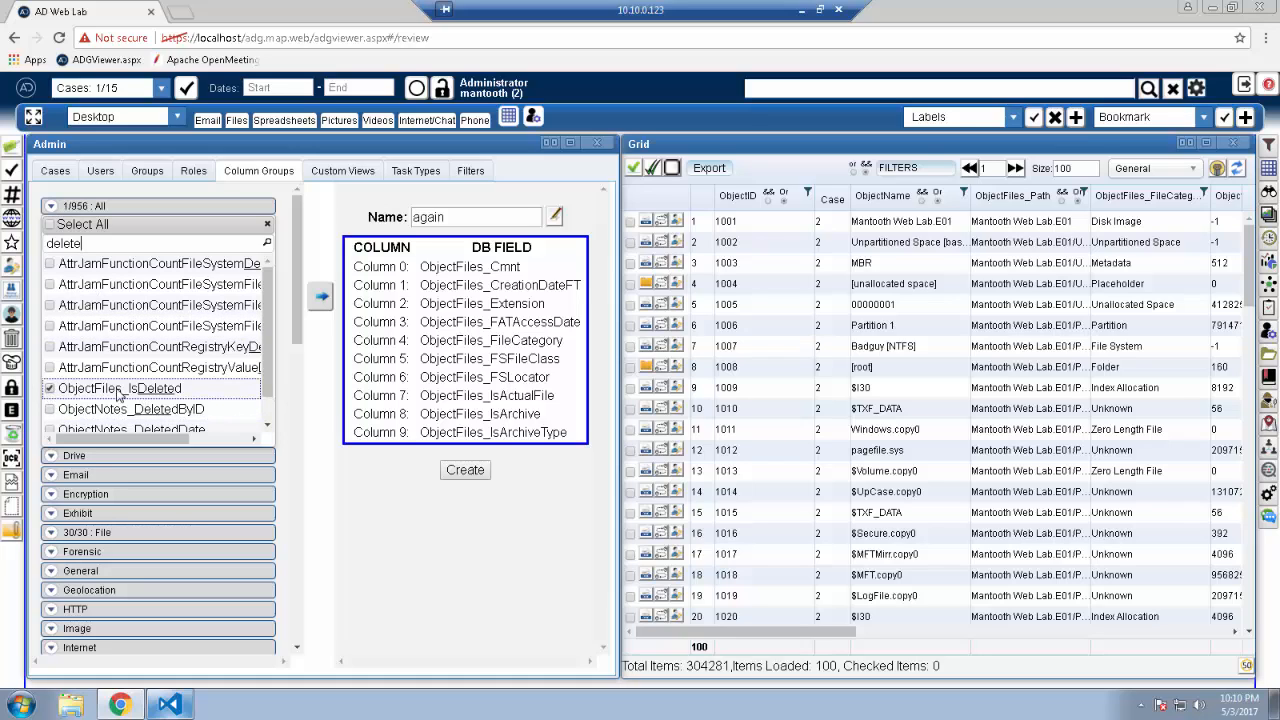